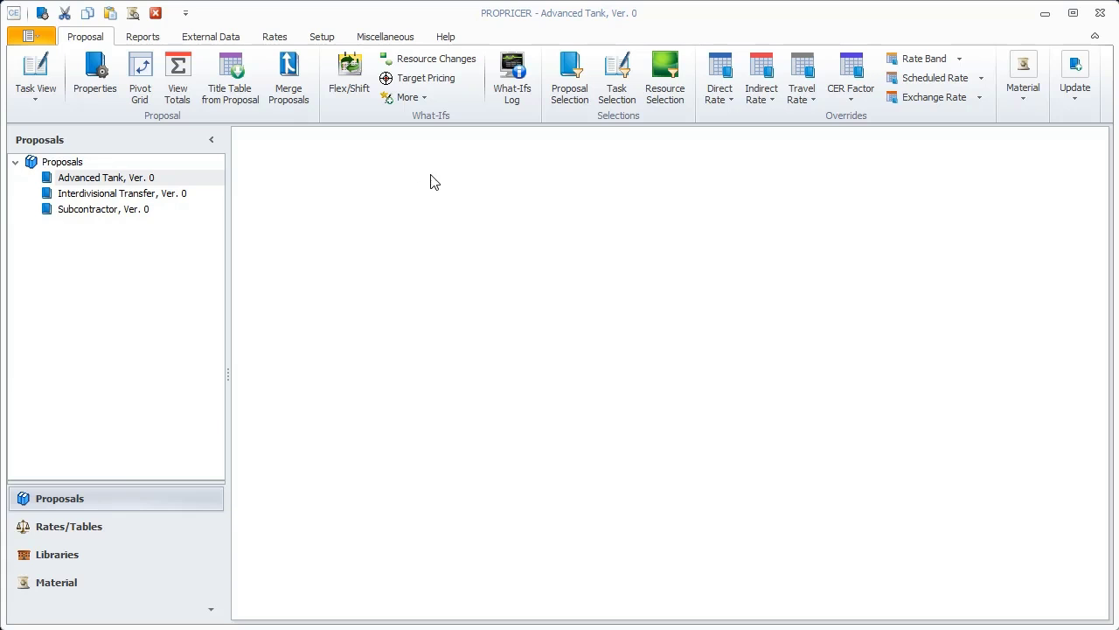
Add a resource field named G&A Flag to the Resource Fields library
{"action": "left_click", "coordinate": [53, 557]}
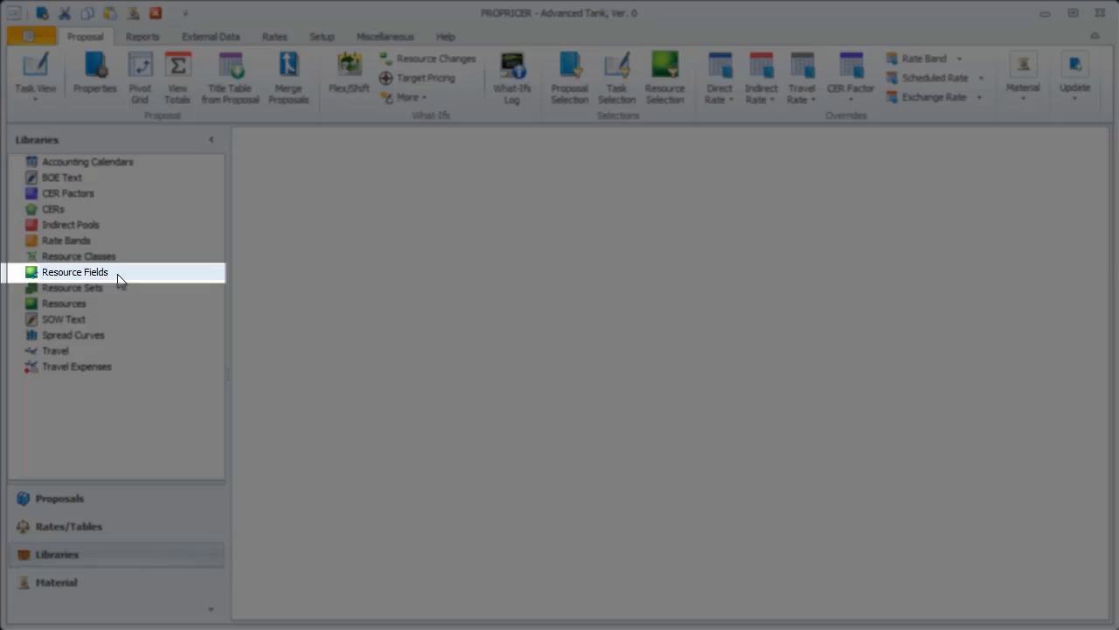
{"action": "left_click", "coordinate": [116, 274]}
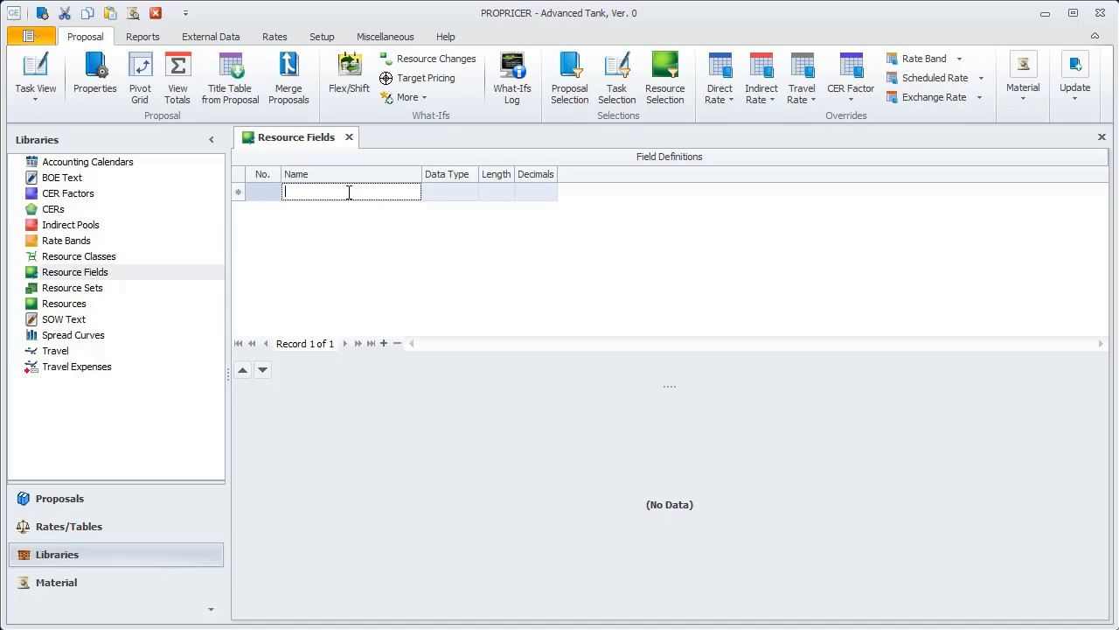
{"action": "type", "text": "G"}
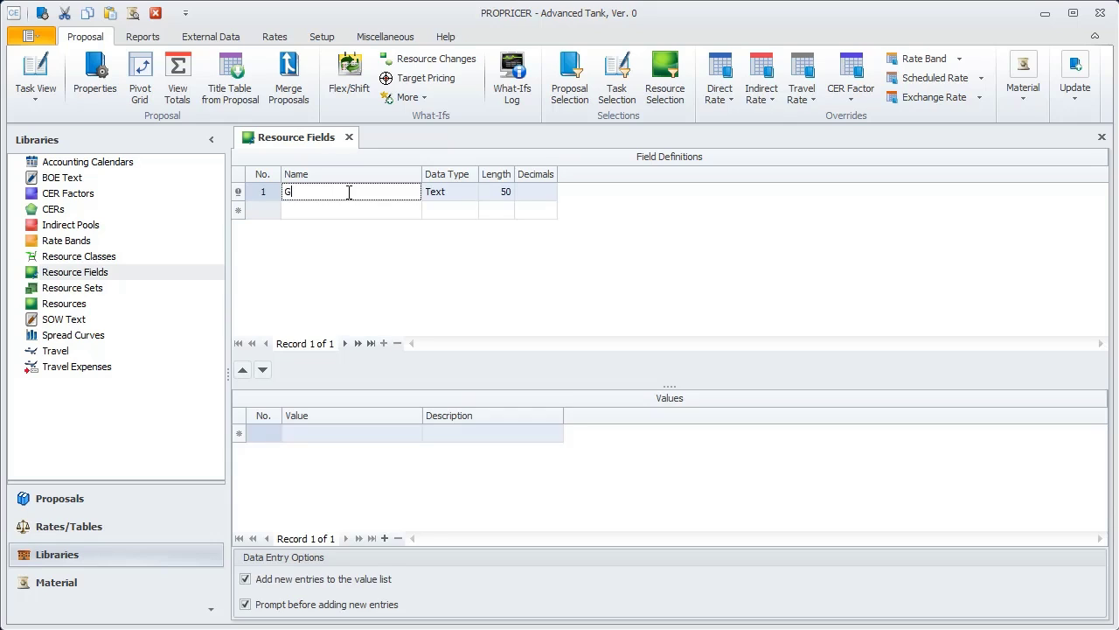
{"action": "type", "text": "&A Flag"}
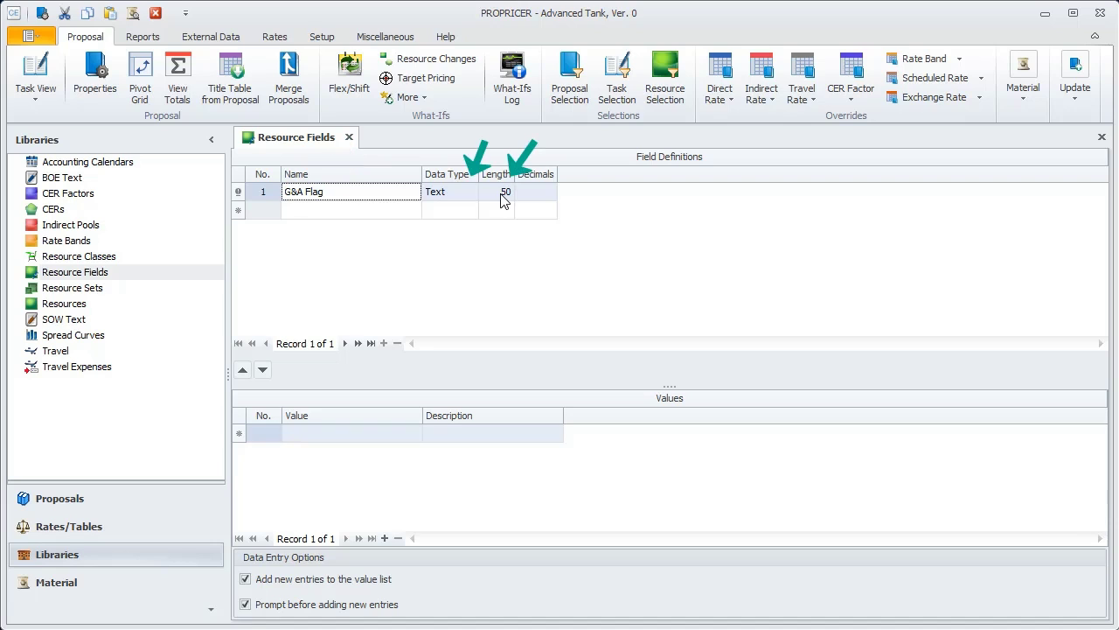
Define No G&A as an allowed value of the G&A Flag field, save the record and close Resource Fields
{"action": "left_click", "coordinate": [325, 438]}
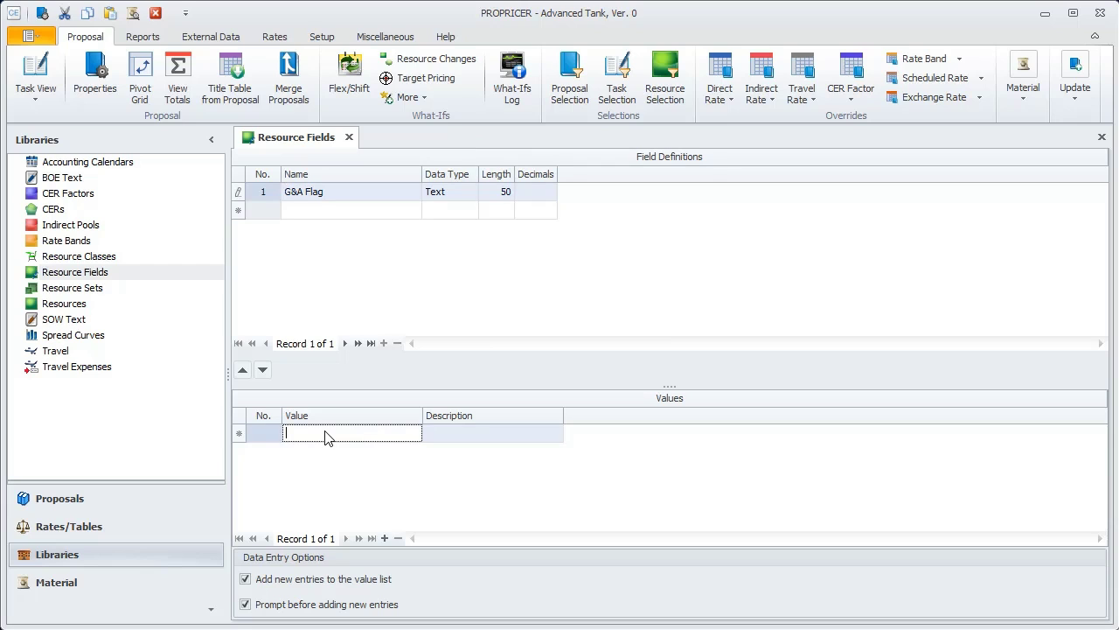
{"action": "type", "text": "No"}
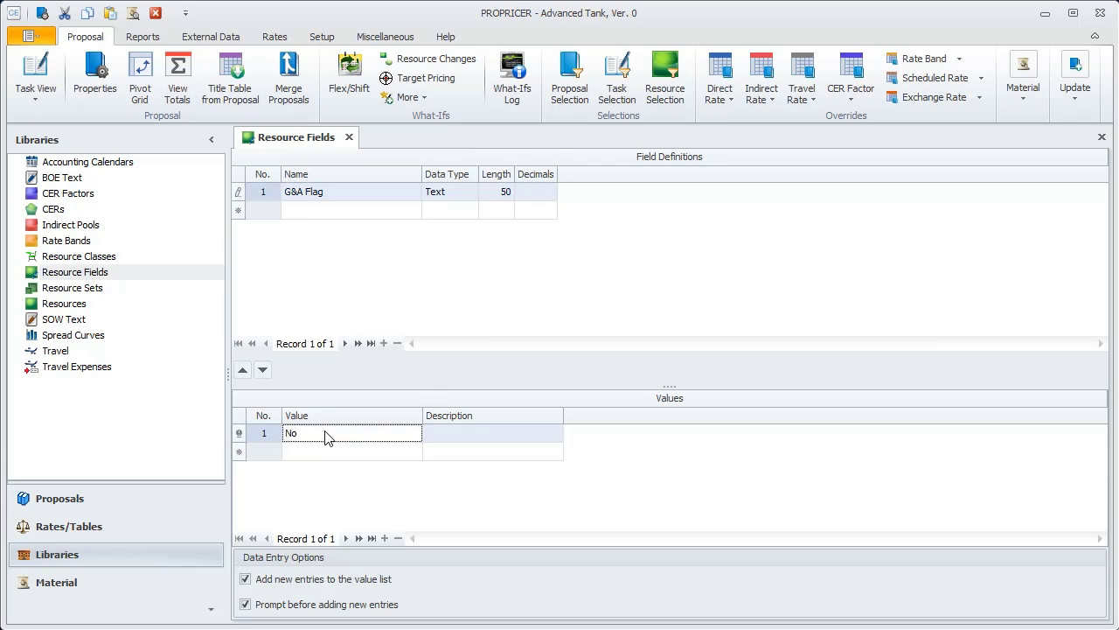
{"action": "type", "text": " G&A"}
{"action": "left_click", "coordinate": [240, 194]}
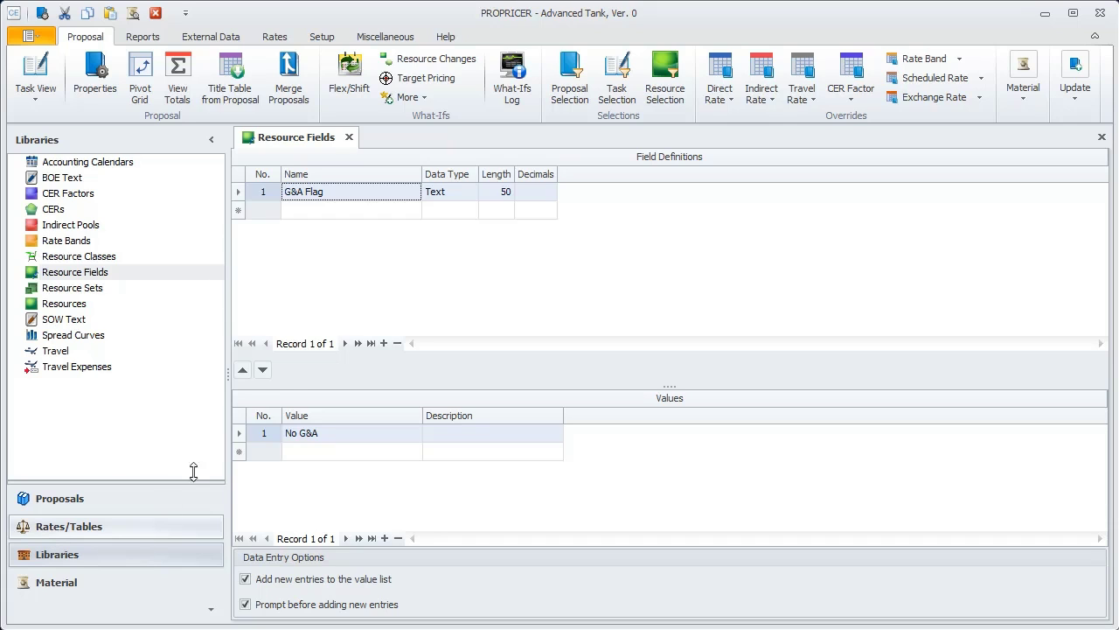
{"action": "left_click", "coordinate": [349, 137]}
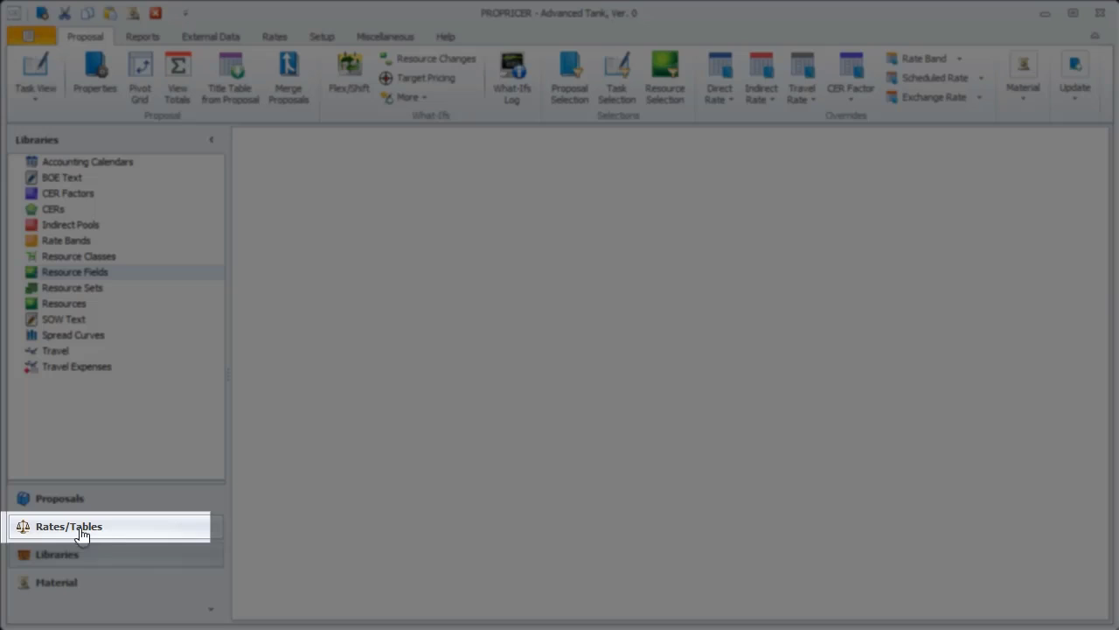
Open the Tank Algo algorithm and insert a blank formula line below [G&A] = [ST1] * {G&A}
{"action": "left_click", "coordinate": [81, 533]}
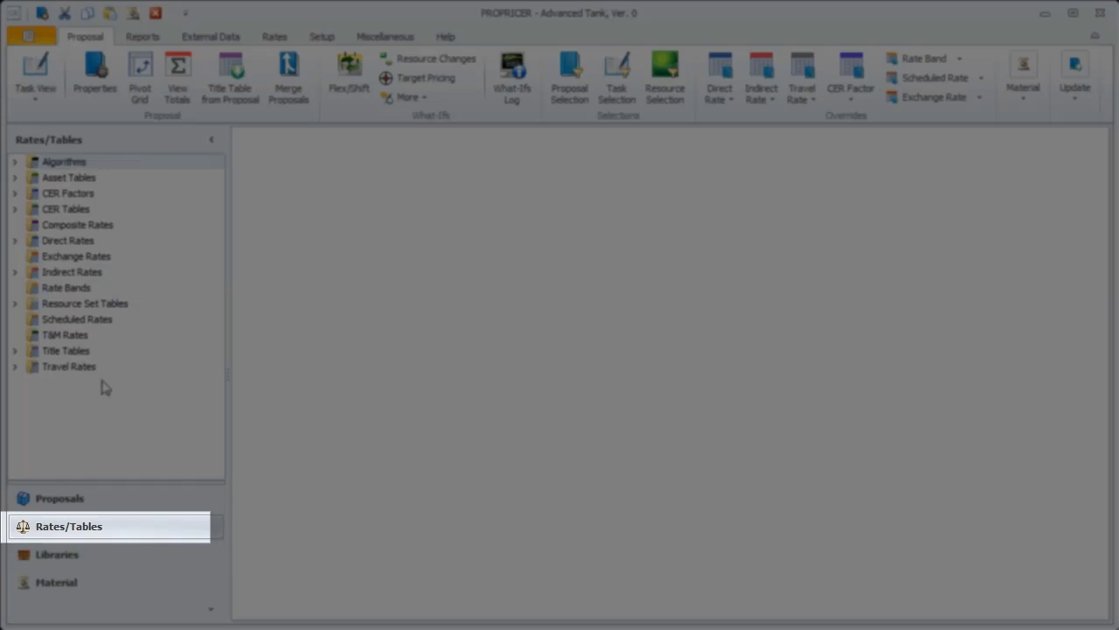
{"action": "left_click", "coordinate": [14, 164]}
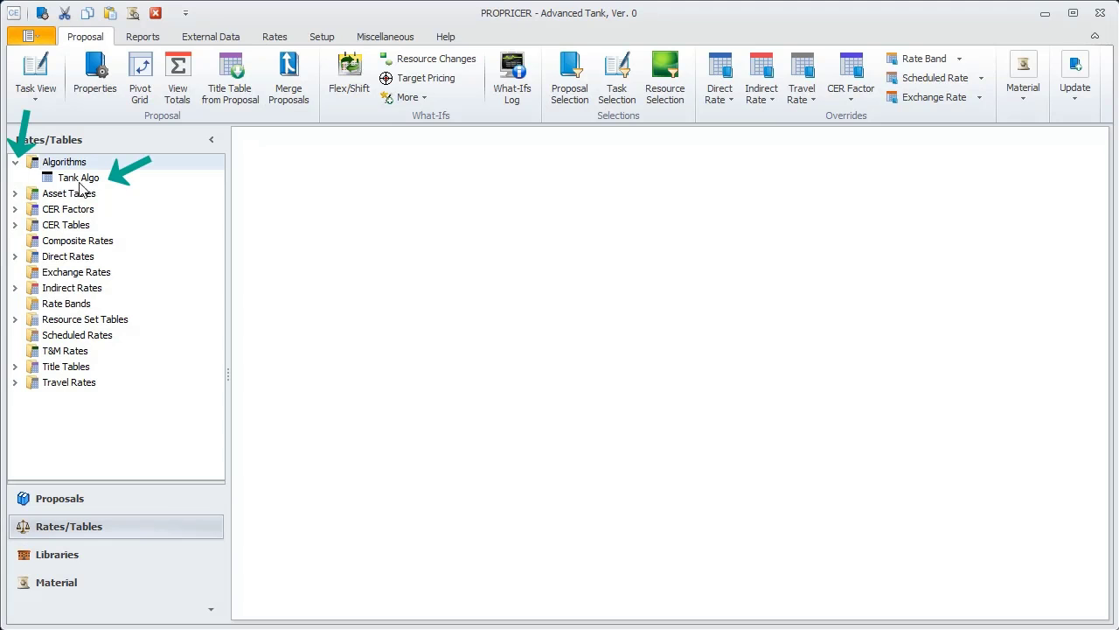
{"action": "double_click", "coordinate": [93, 182]}
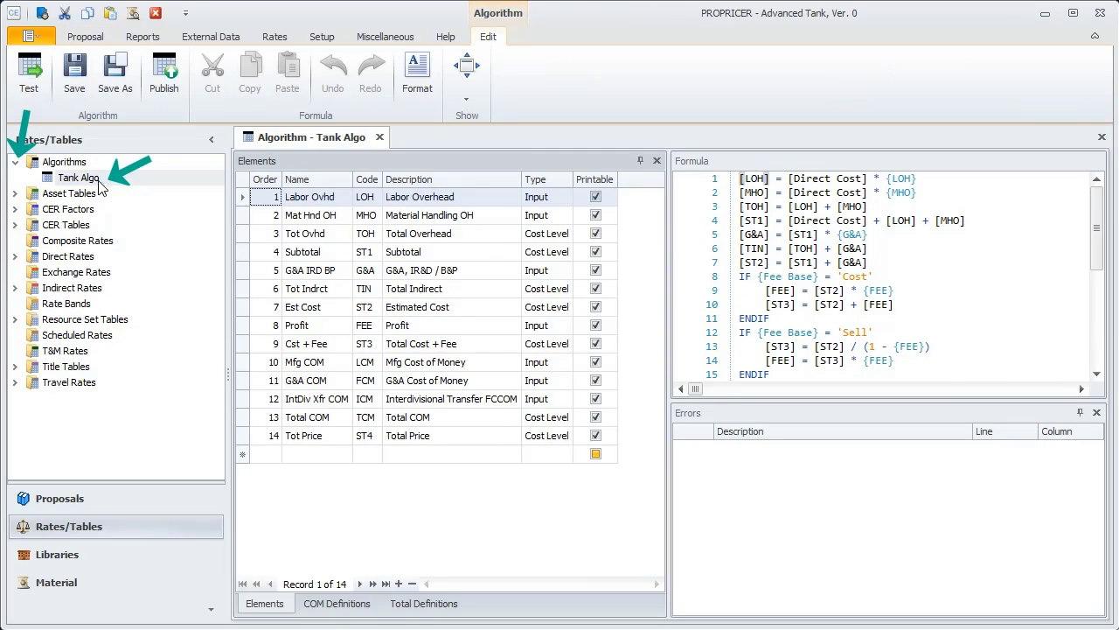
{"action": "left_click", "coordinate": [883, 235]}
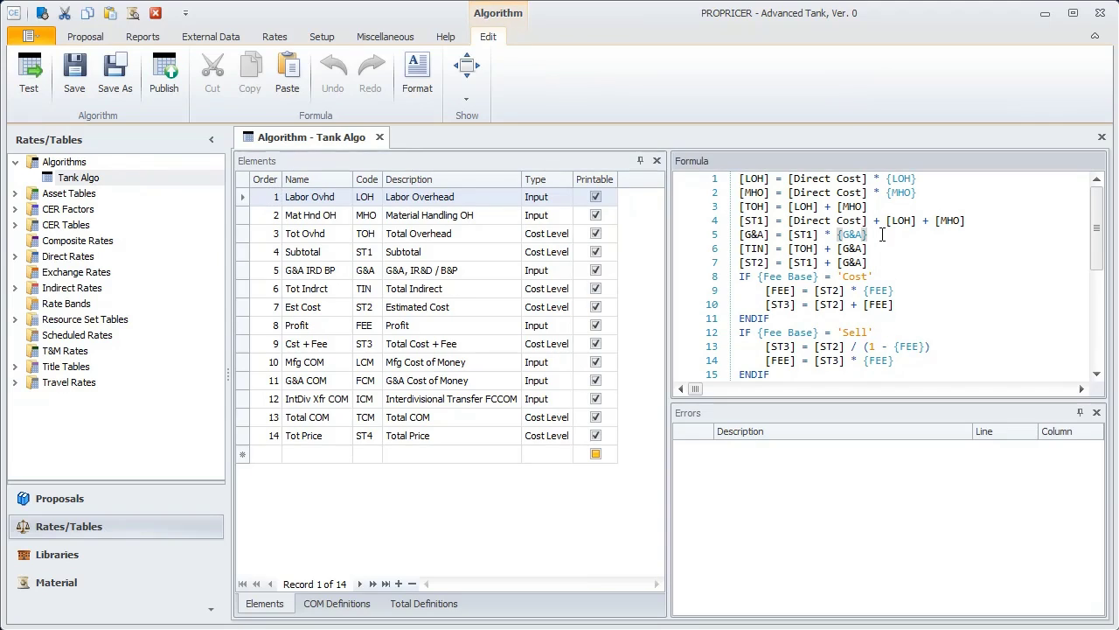
{"action": "key", "text": "Return"}
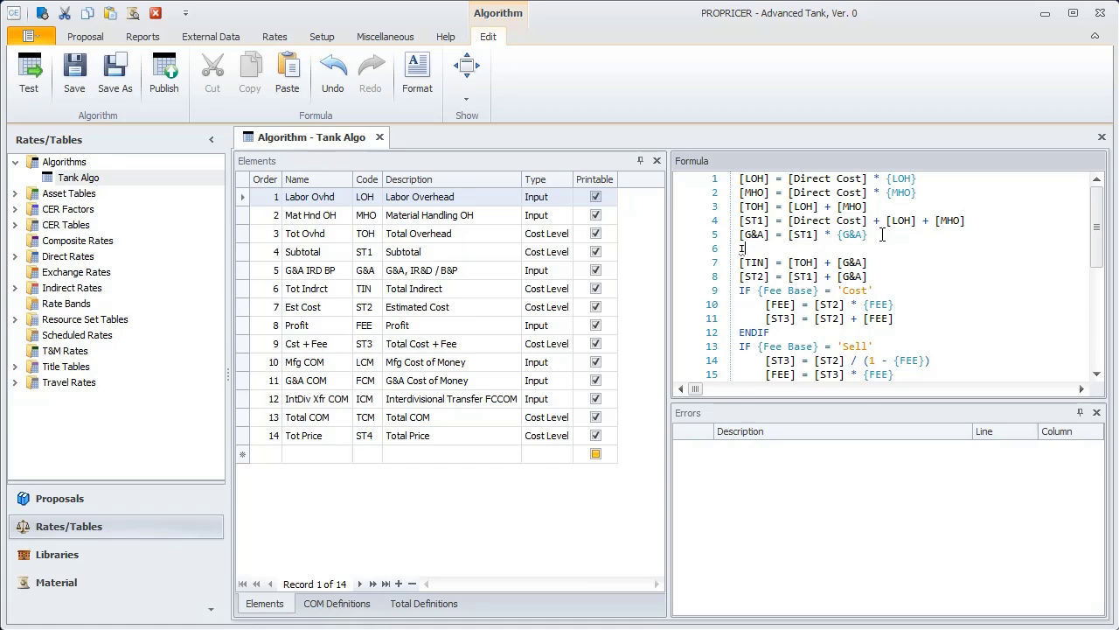
{"action": "type", "text": "If"}
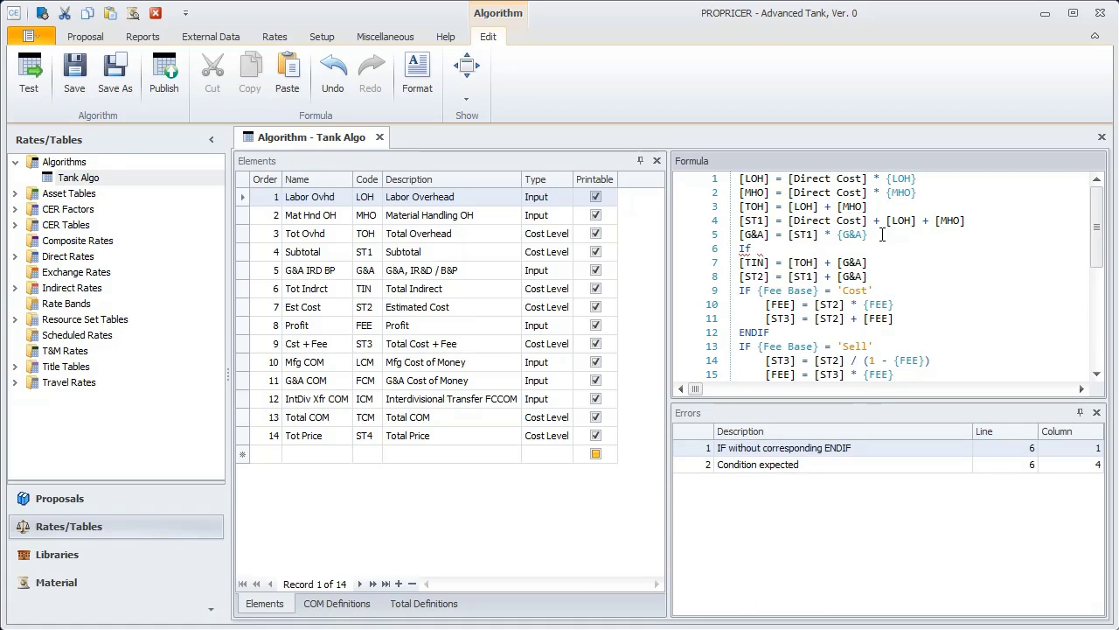
{"action": "key", "text": "BackSpace"}
{"action": "key", "text": "BackSpace"}
{"action": "key", "text": "BackSpace"}
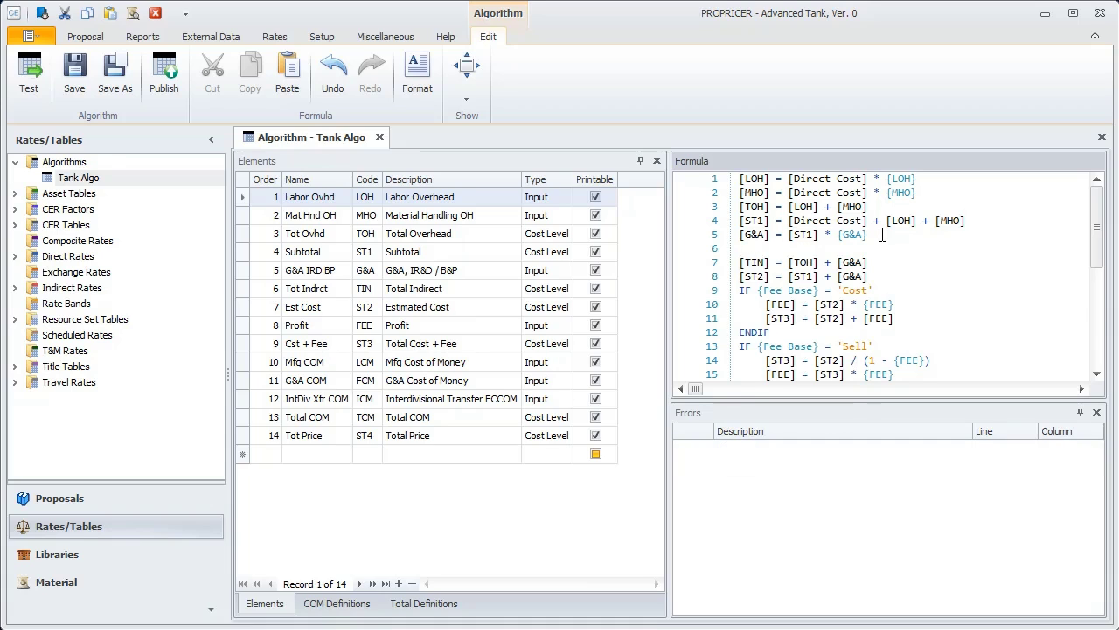
Begin a condition on the blank formula line with IF ResourceField ('G&A Flag')
{"action": "type", "text": "IF Re"}
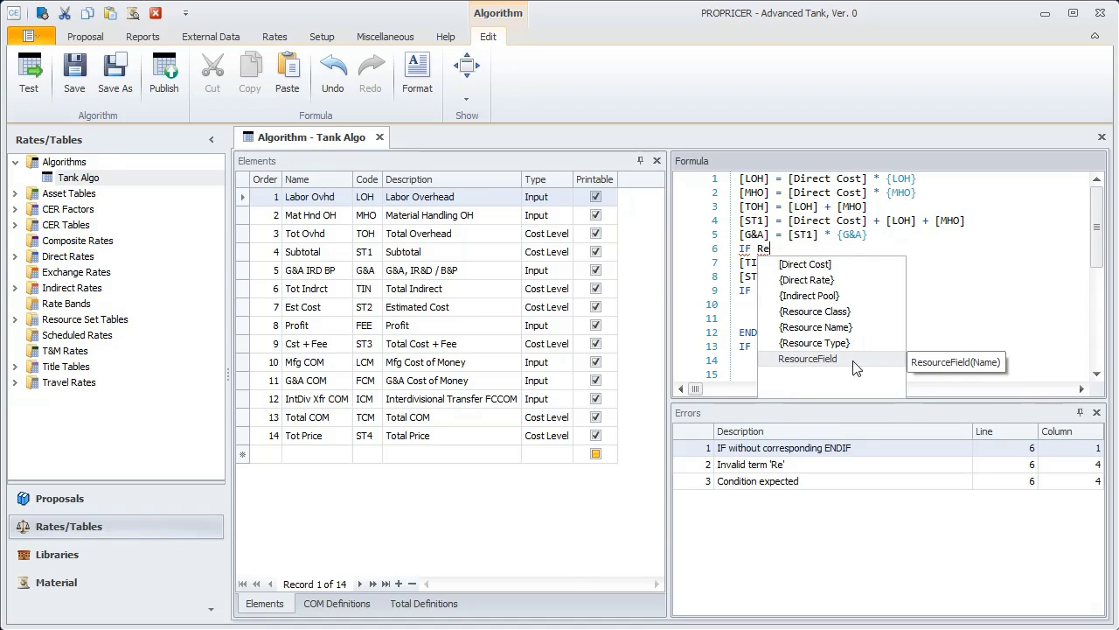
{"action": "double_click", "coordinate": [822, 360]}
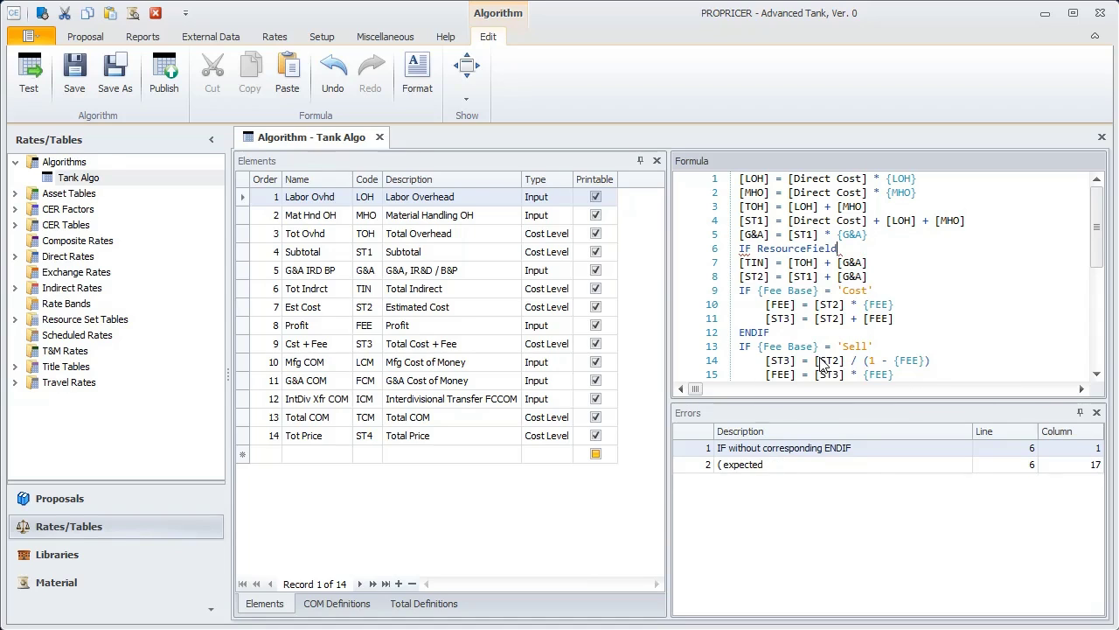
{"action": "type", "text": "()"}
{"action": "type", "text": "''"}
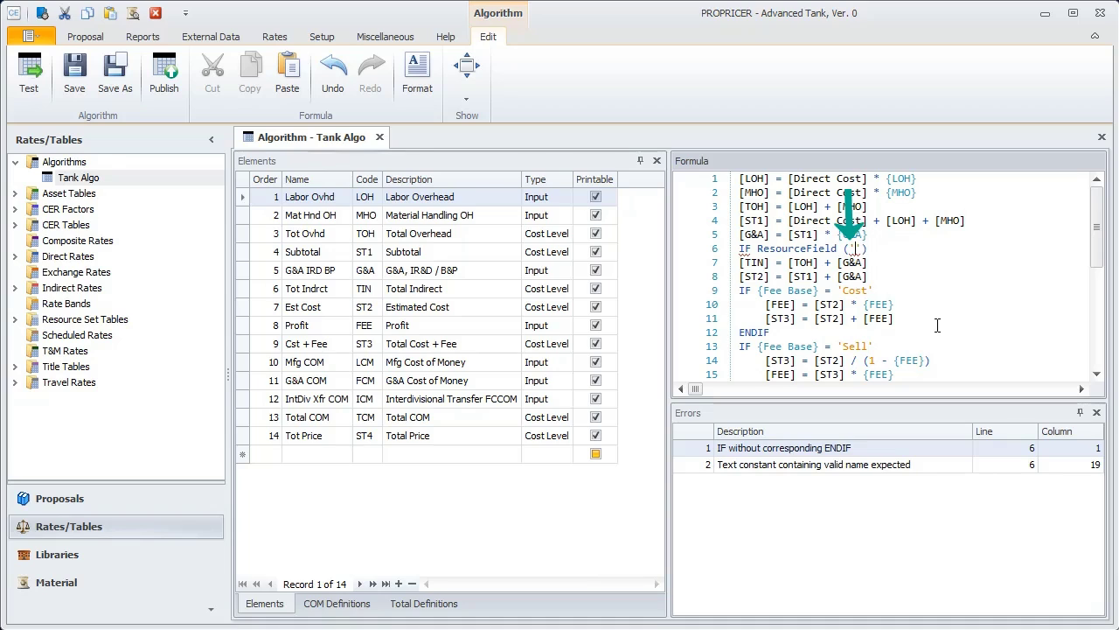
{"action": "type", "text": "N"}
{"action": "key", "text": "BackSpace"}
{"action": "type", "text": "G&"}
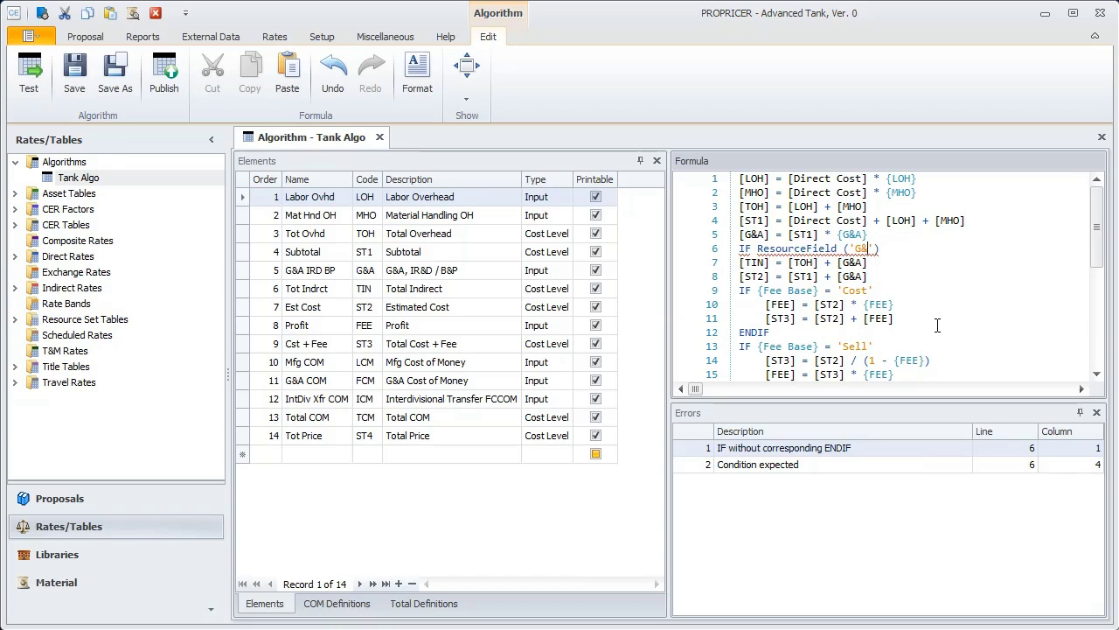
{"action": "type", "text": "A Flag"}
Complete the condition with = 'No G&A', followed by the line [G&A] = 0 and a closing ENDIF
{"action": "left_click", "coordinate": [932, 249]}
{"action": "type", "text": "= "}
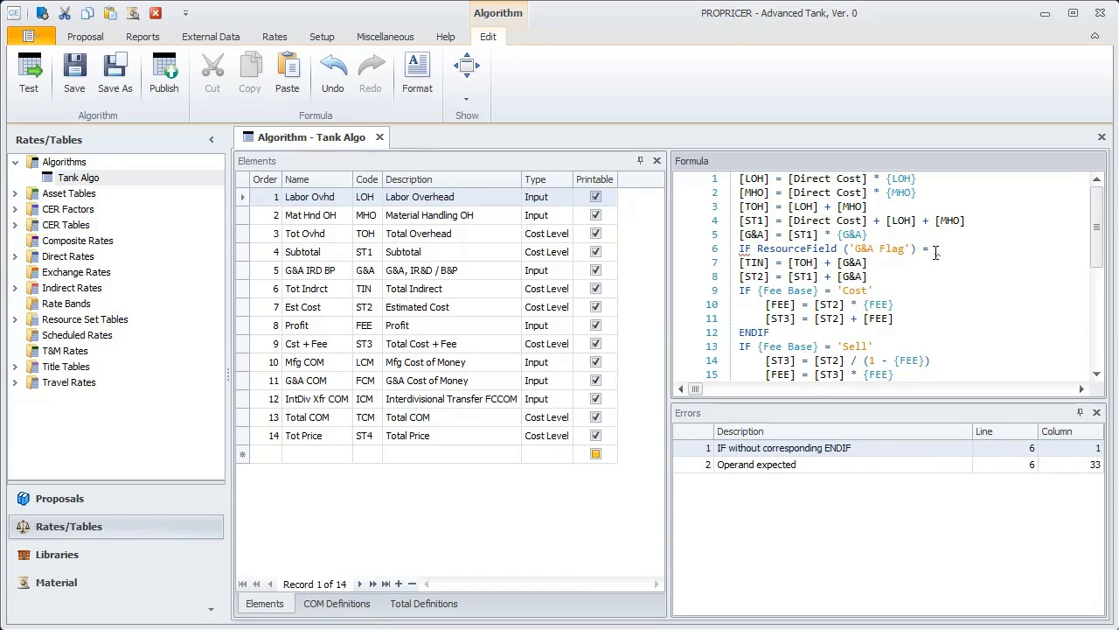
{"action": "type", "text": "'No G&A"}
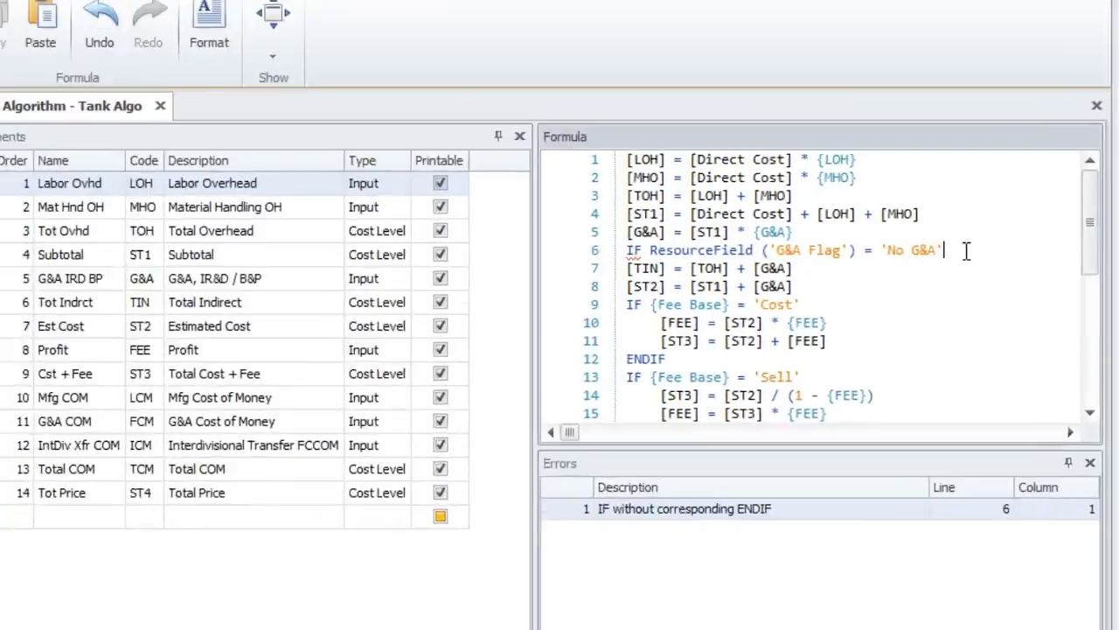
{"action": "key", "text": "Return"}
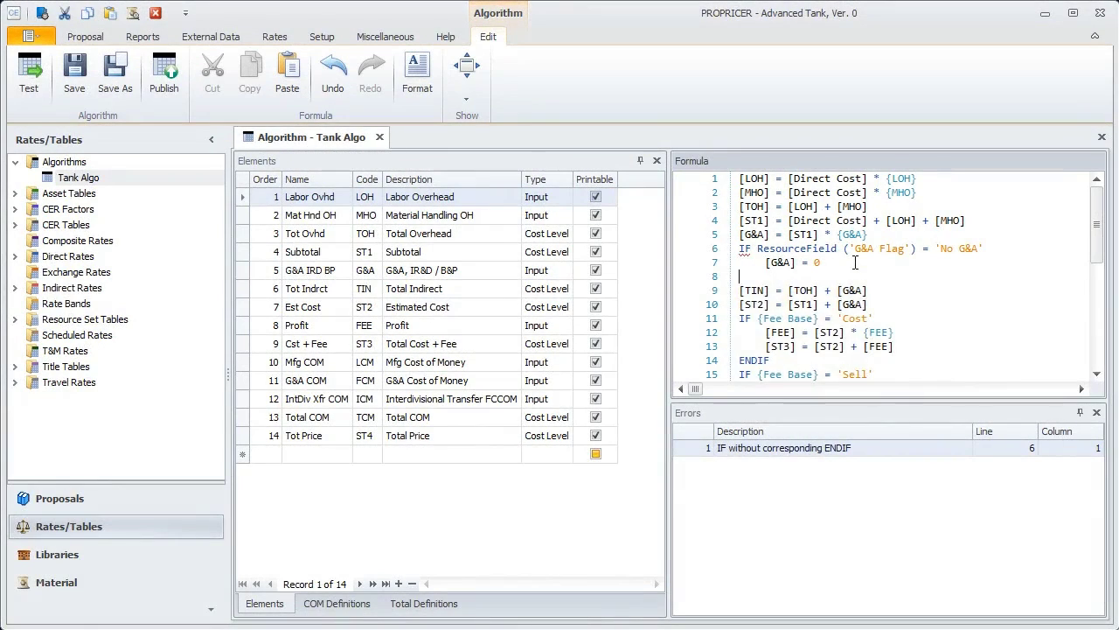
{"action": "type", "text": "ENDIF"}
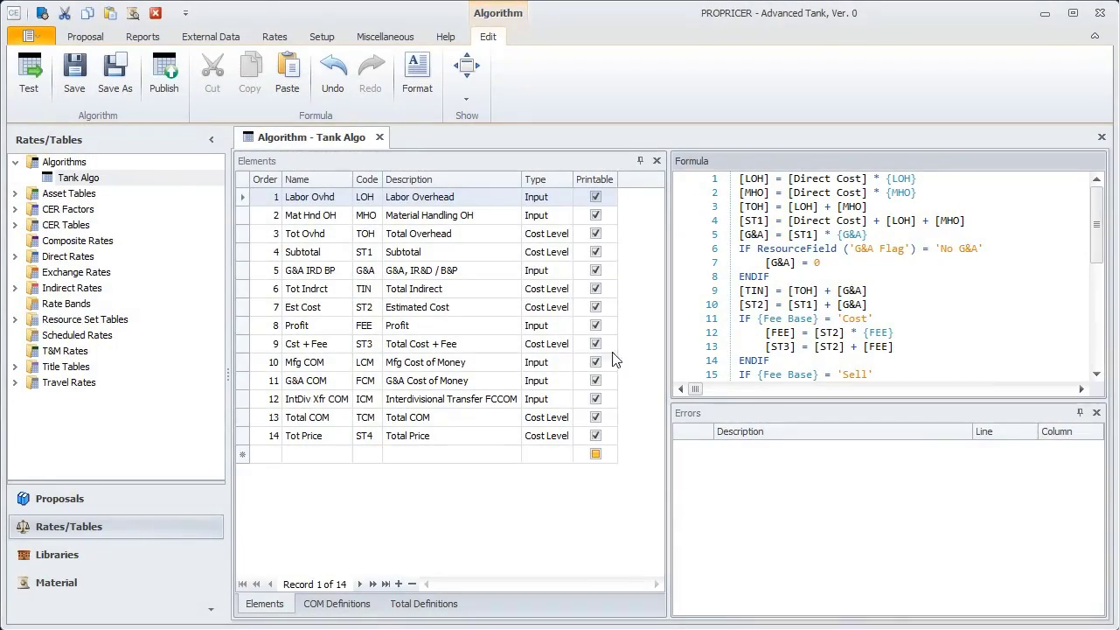
Publish the changed Tank Algo algorithm and decline viewing the results log
{"action": "left_click", "coordinate": [165, 81]}
{"action": "left_click", "coordinate": [592, 351]}
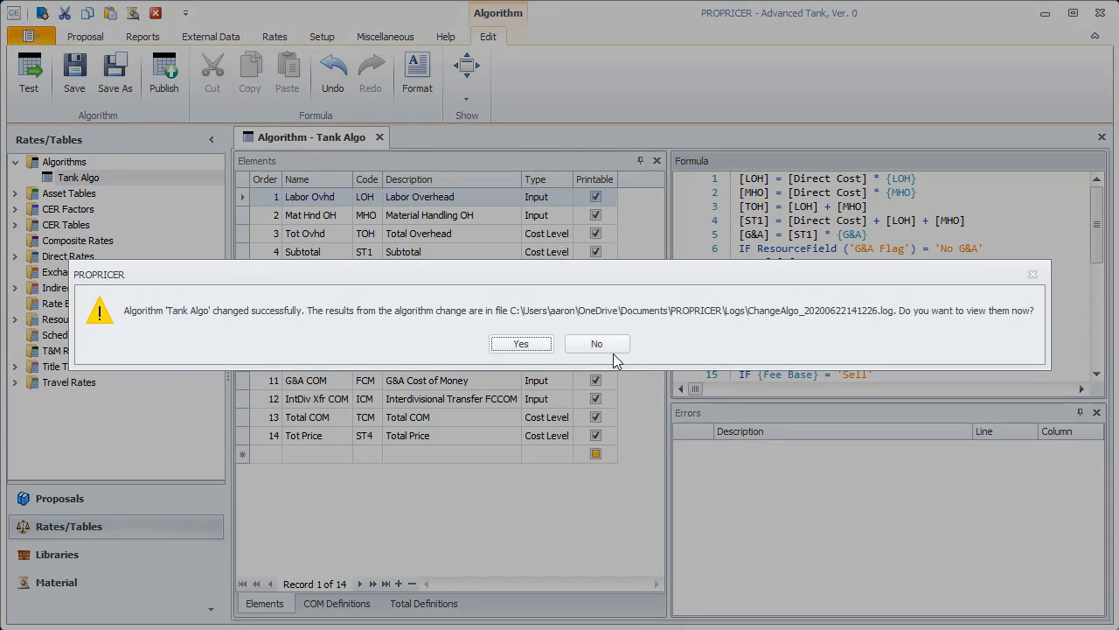
{"action": "left_click", "coordinate": [612, 353]}
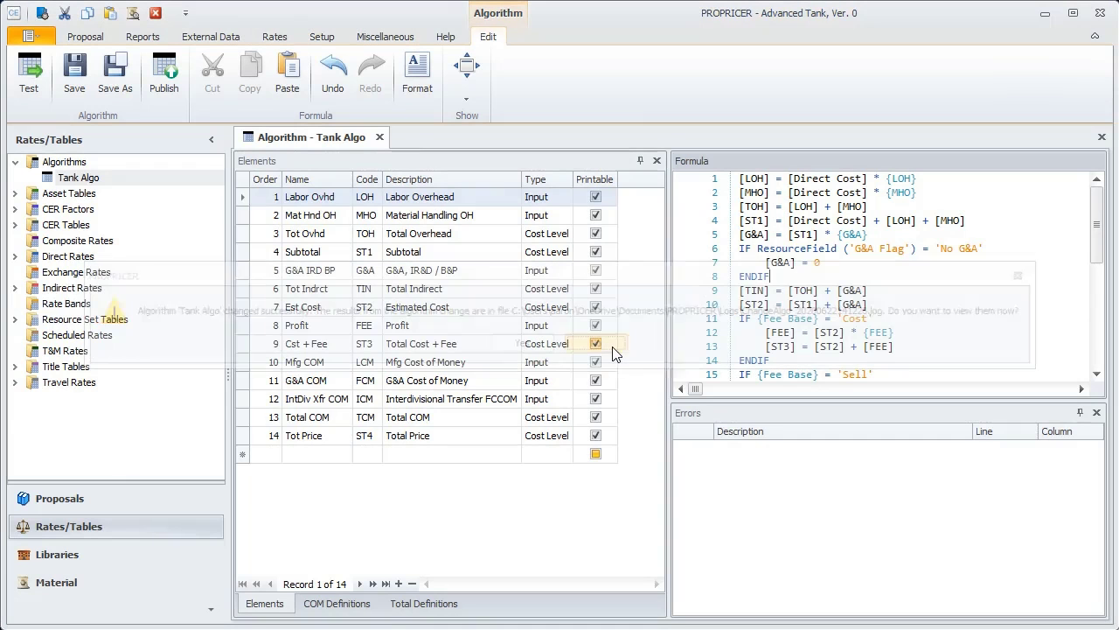
Open the task view of the Advanced Tank, Ver. 0 proposal and select task TANK 004 01
{"action": "left_click", "coordinate": [52, 511]}
{"action": "double_click", "coordinate": [98, 182]}
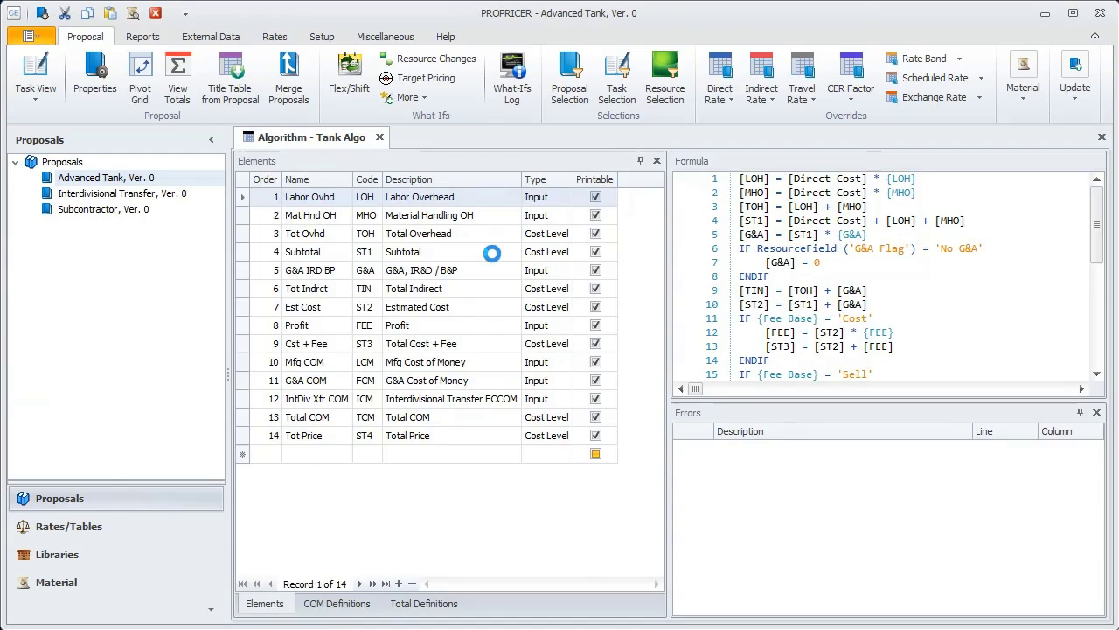
{"action": "scroll", "coordinate": [314, 308], "scroll_direction": "down", "scroll_amount": 1}
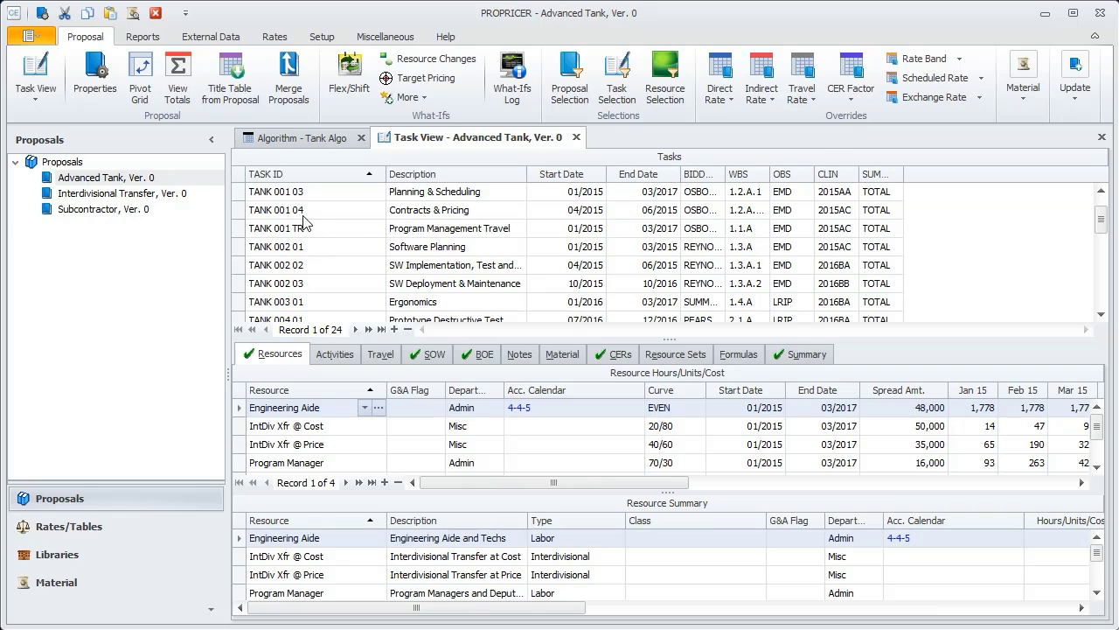
{"action": "scroll", "coordinate": [307, 241], "scroll_direction": "down", "scroll_amount": 1}
{"action": "left_click", "coordinate": [308, 283]}
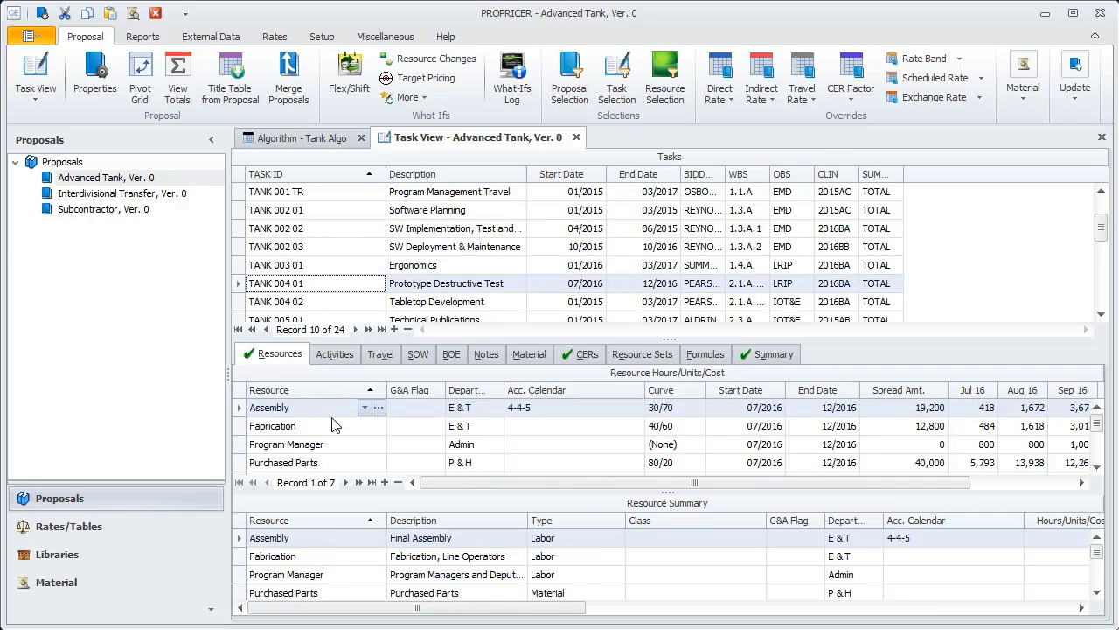
Set the G&A Flag of task TANK 004 01's Raw Materials resource to No G&A and save the record
{"action": "scroll", "coordinate": [334, 428], "scroll_direction": "down", "scroll_amount": 1}
{"action": "left_click", "coordinate": [276, 463]}
{"action": "left_click_drag", "start_coordinate": [584, 609], "coordinate": [892, 617]}
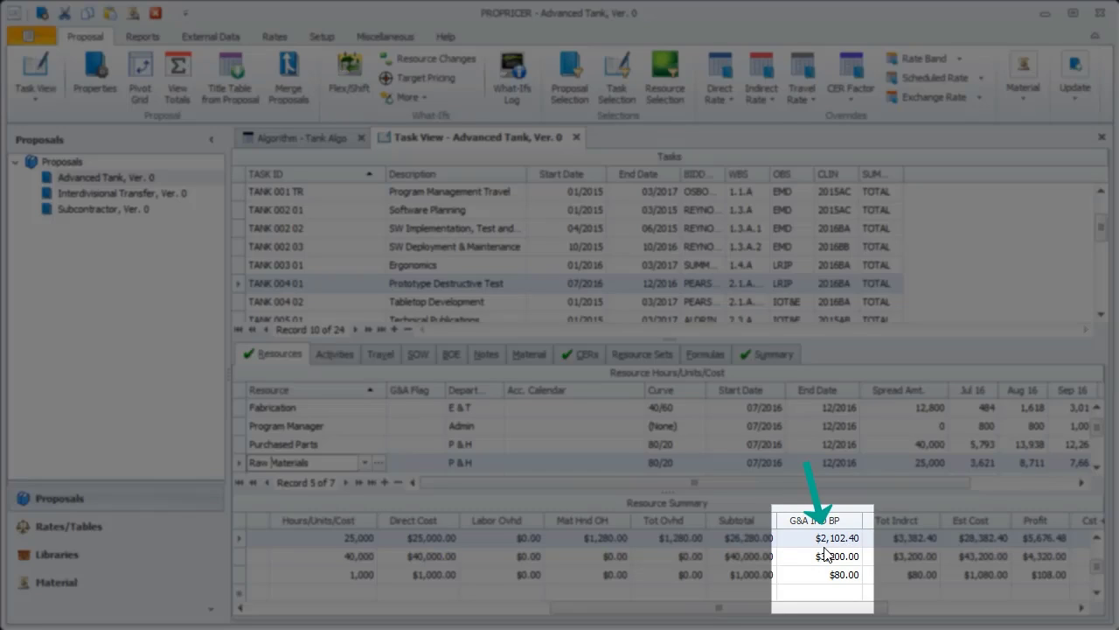
{"action": "left_click", "coordinate": [437, 464]}
{"action": "left_click", "coordinate": [437, 465]}
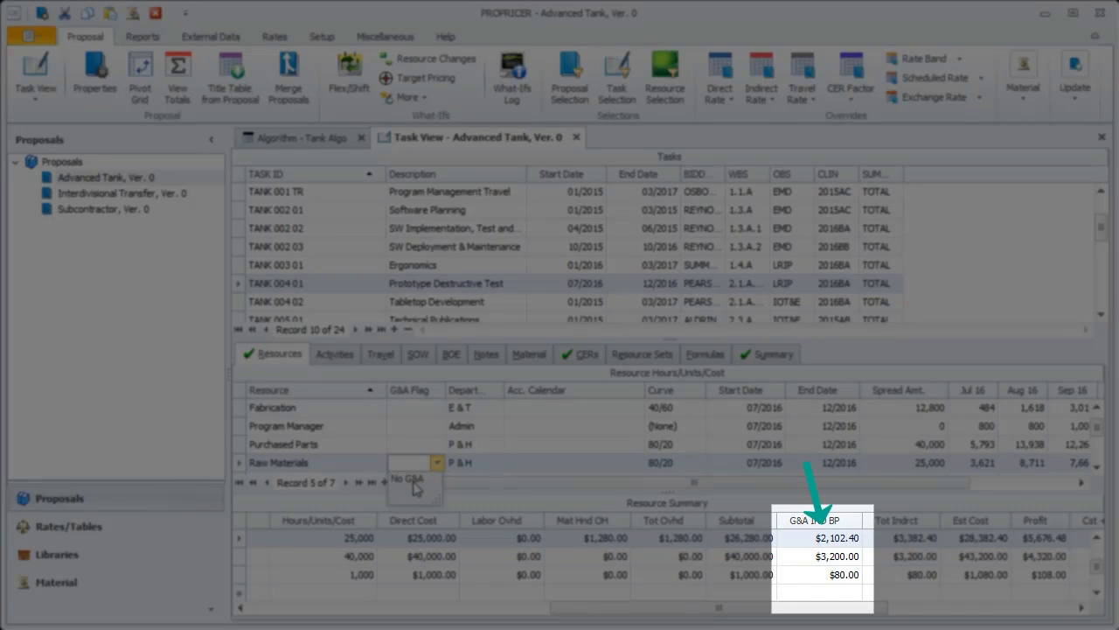
{"action": "left_click", "coordinate": [415, 486]}
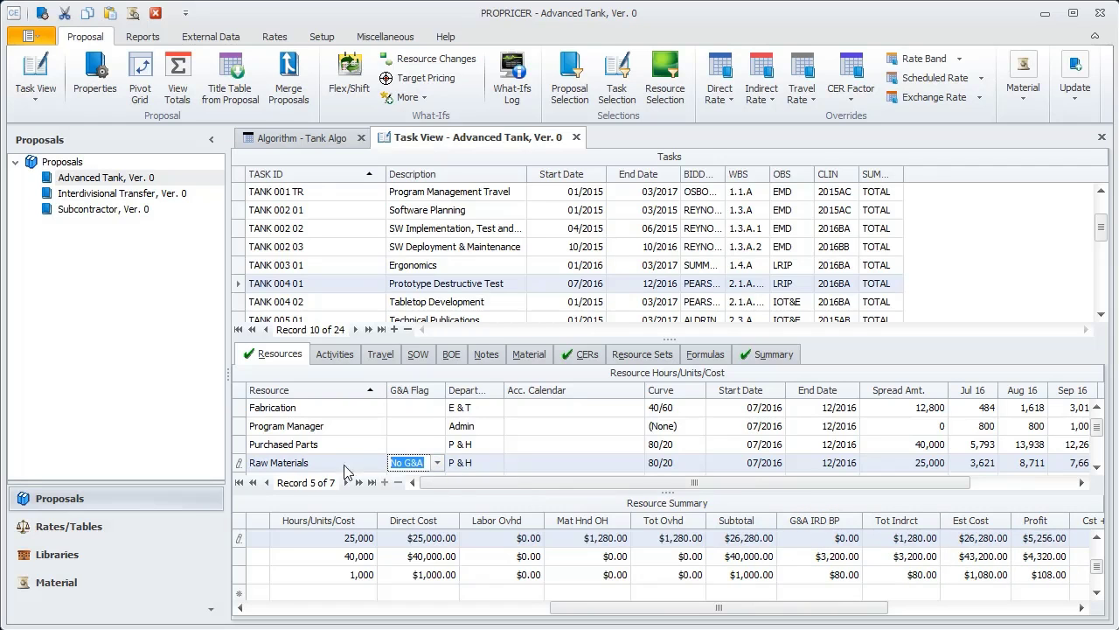
{"action": "left_click", "coordinate": [240, 464]}
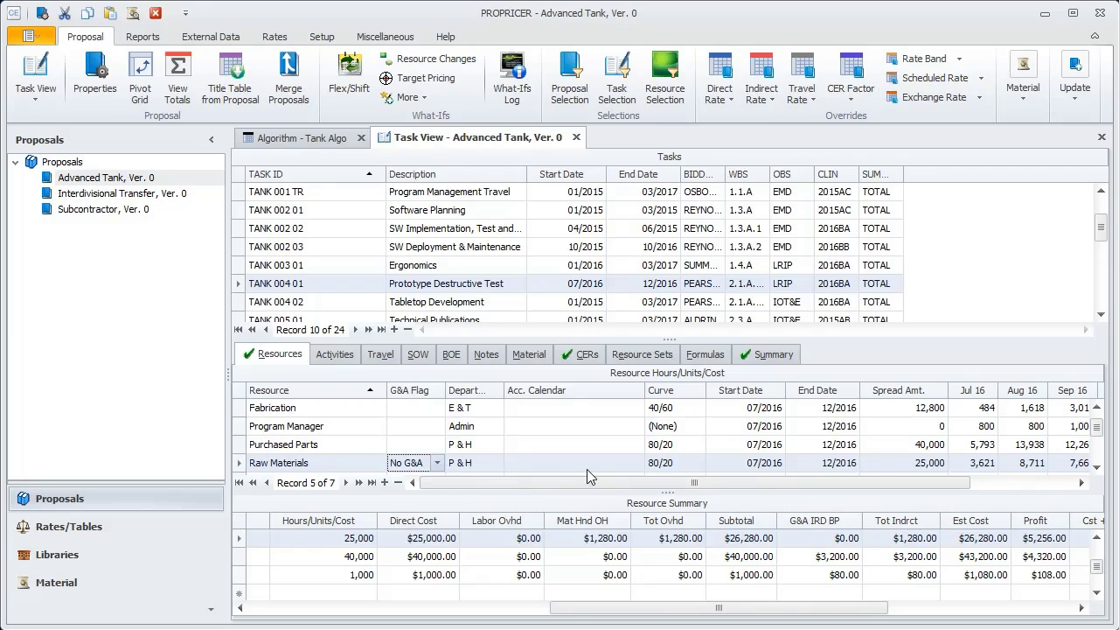